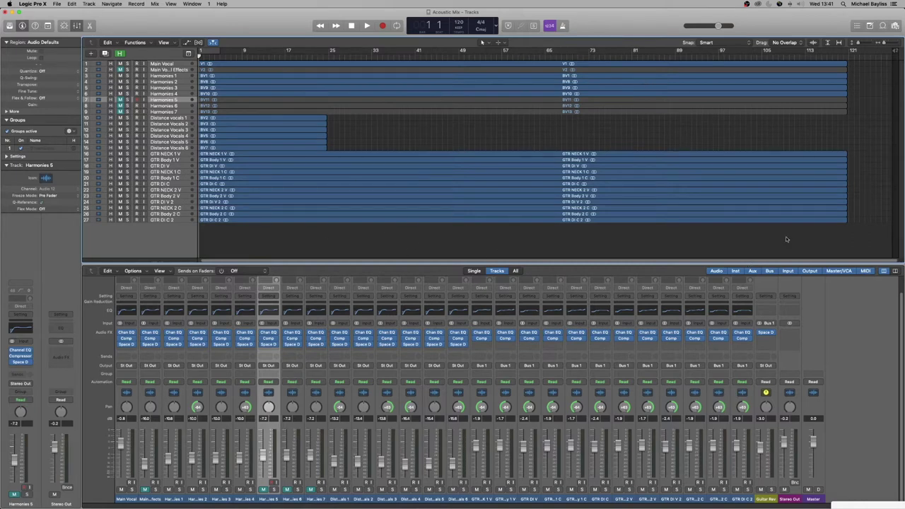
Step: From File > New, save and close Acoustic Mix, then create an untitled project with one audio track
click(57, 4)
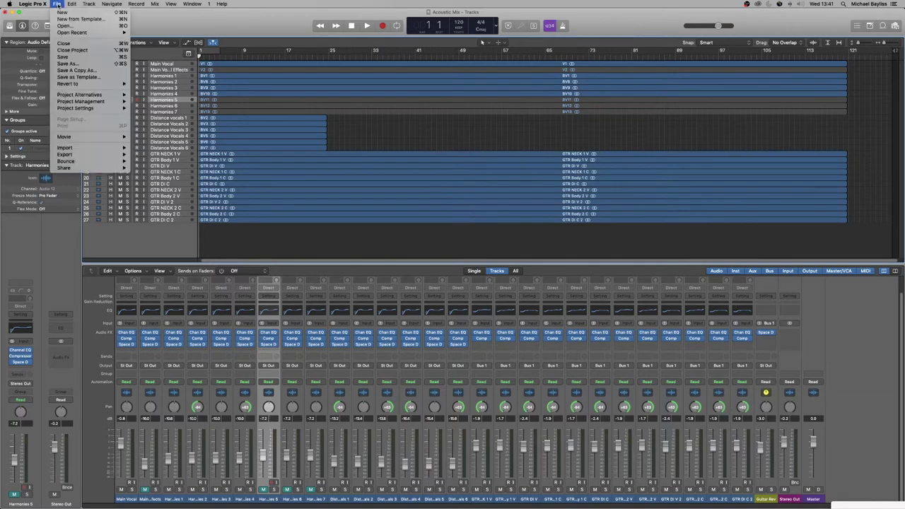
click(64, 12)
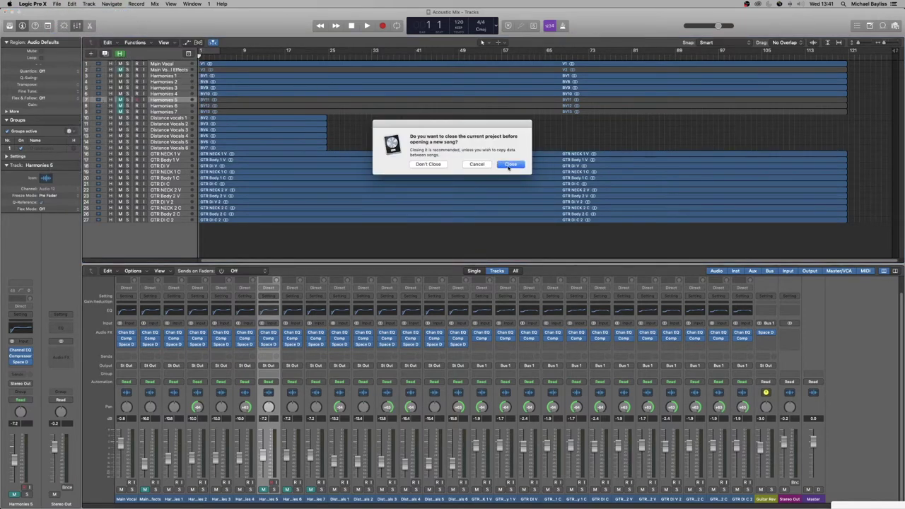
click(509, 164)
click(509, 164)
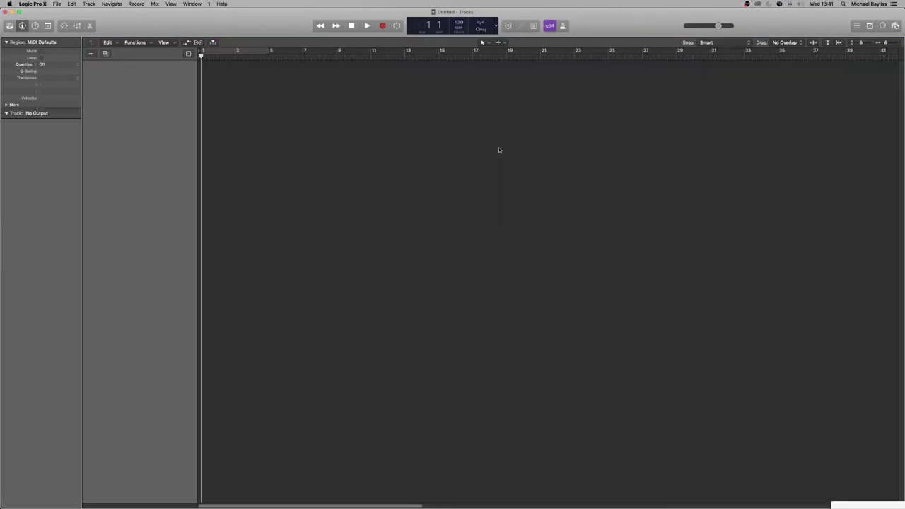
click(560, 144)
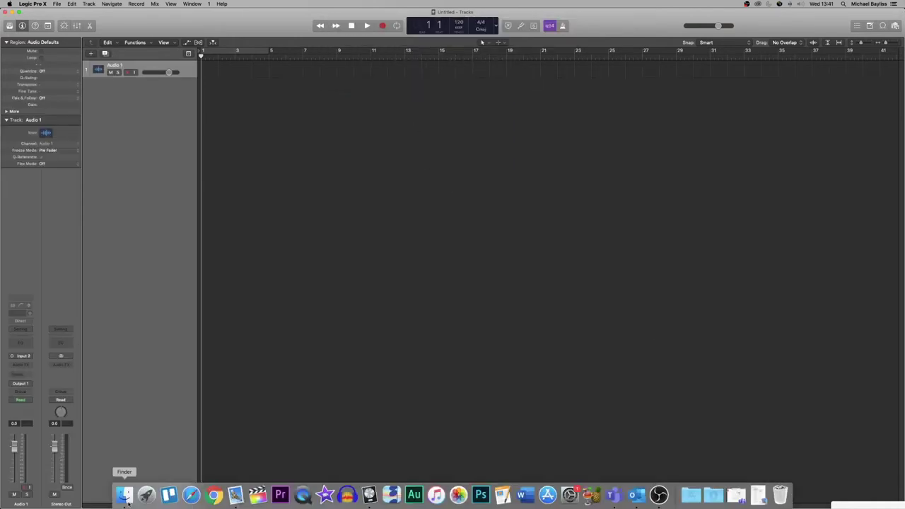
click(125, 495)
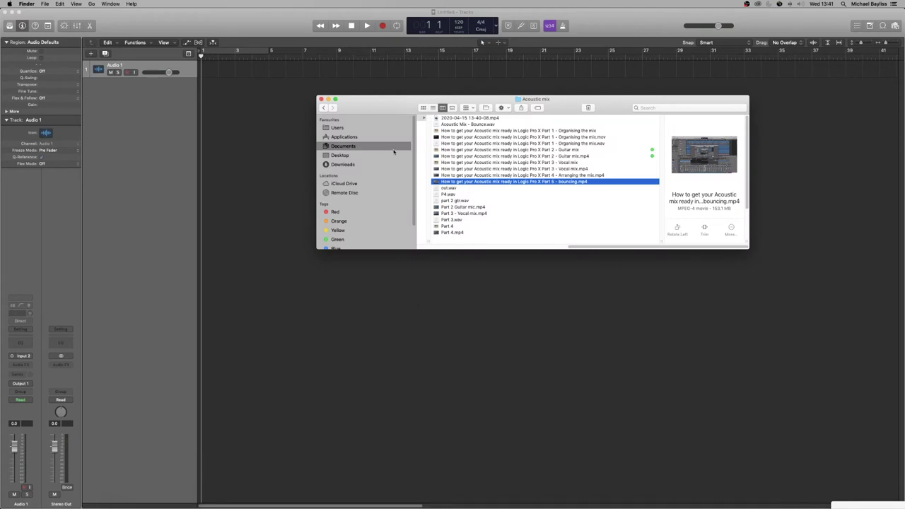
Step: Drag Acoustic Mix - Bounce.wav from Finder onto a new track in the untitled project
click(452, 125)
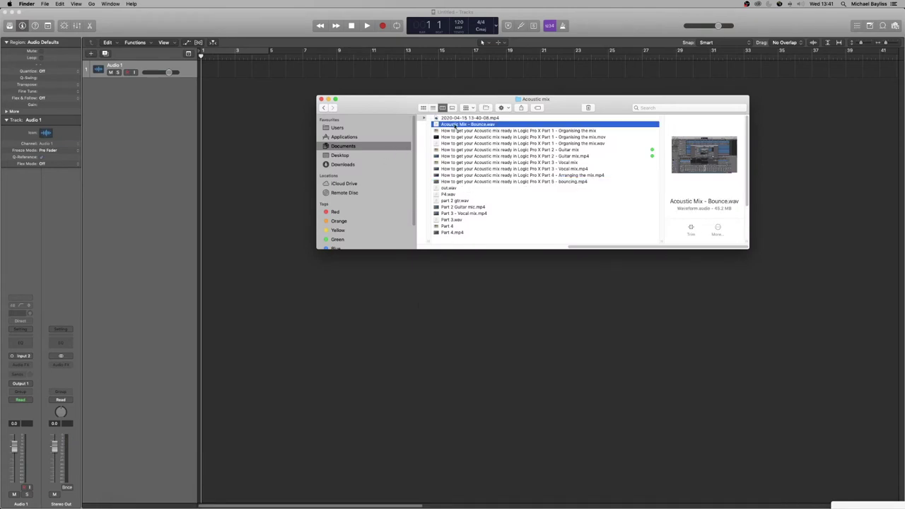
drag(477, 125, 200, 104)
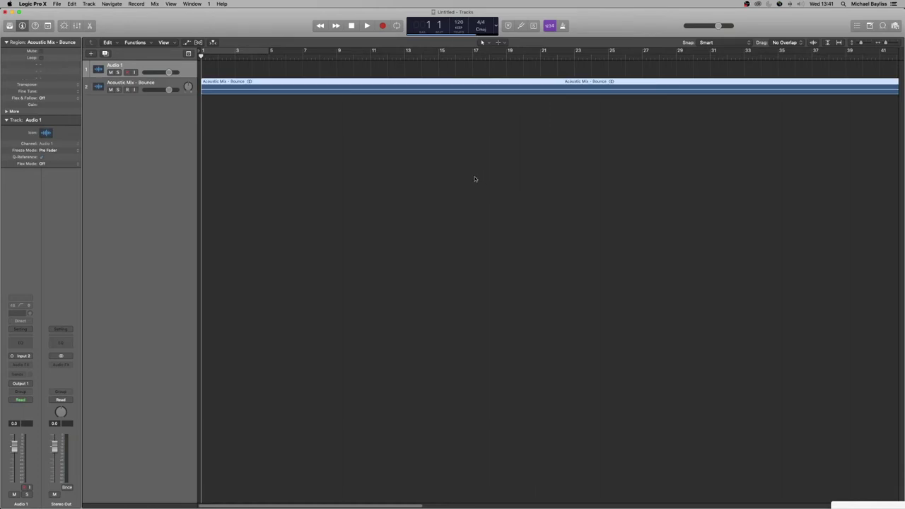
Step: Zoom out to see the whole region and delete the empty Audio 1 track
key(super+Down)
key(super+Down)
key(super+Down)
key(super+Down)
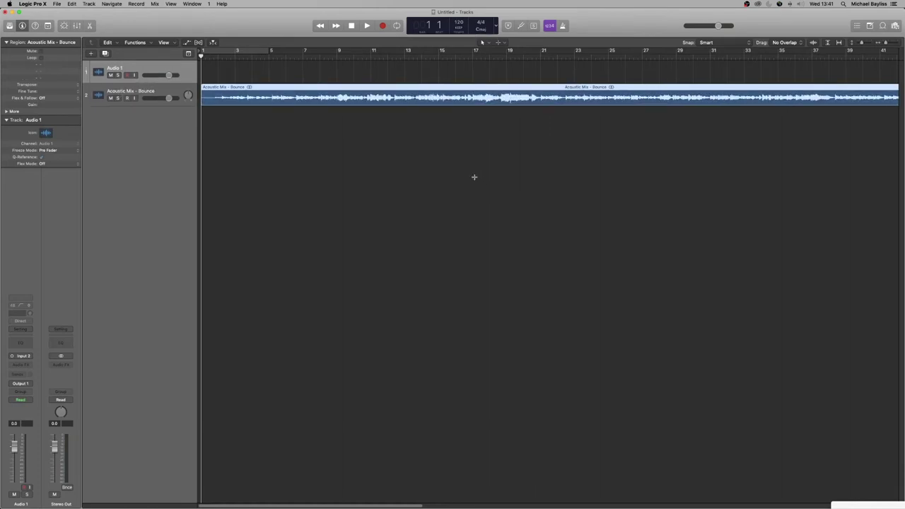
key(super+Down)
key(super+Down)
key(super+Down)
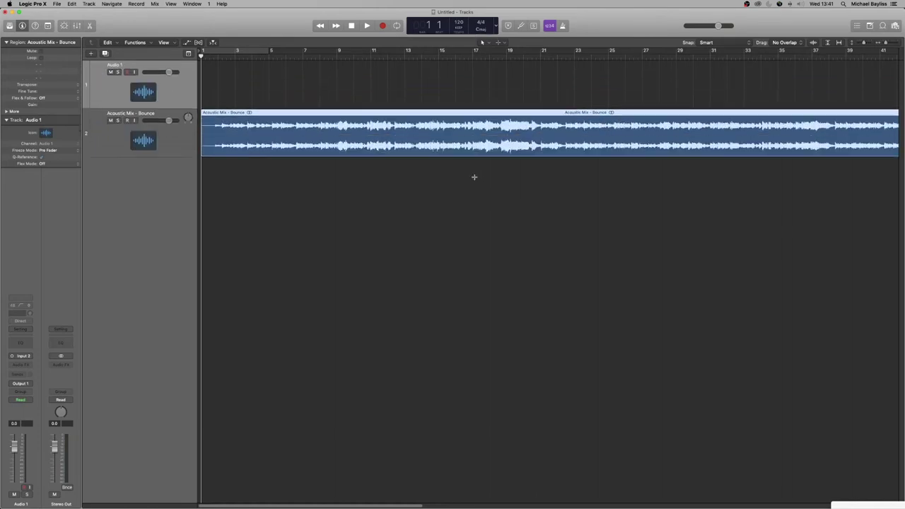
key(super+Left)
key(super+Left)
key(super+Left)
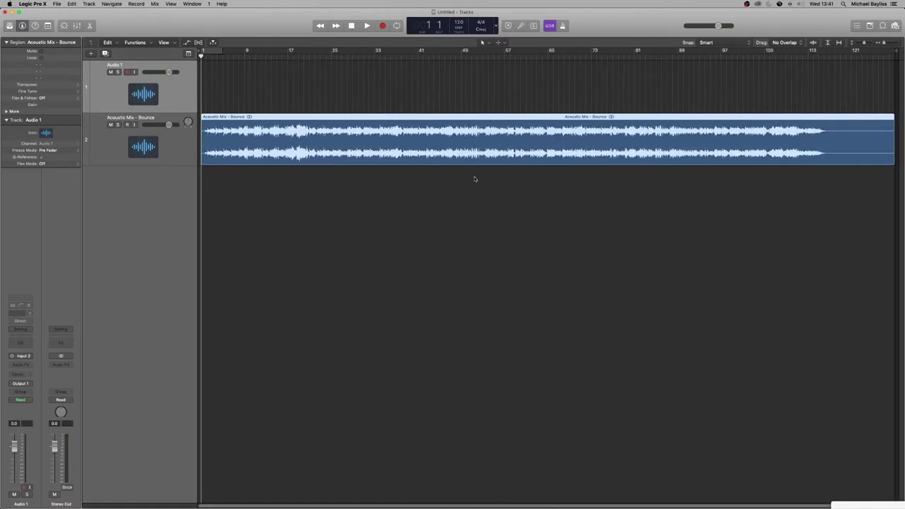
click(112, 86)
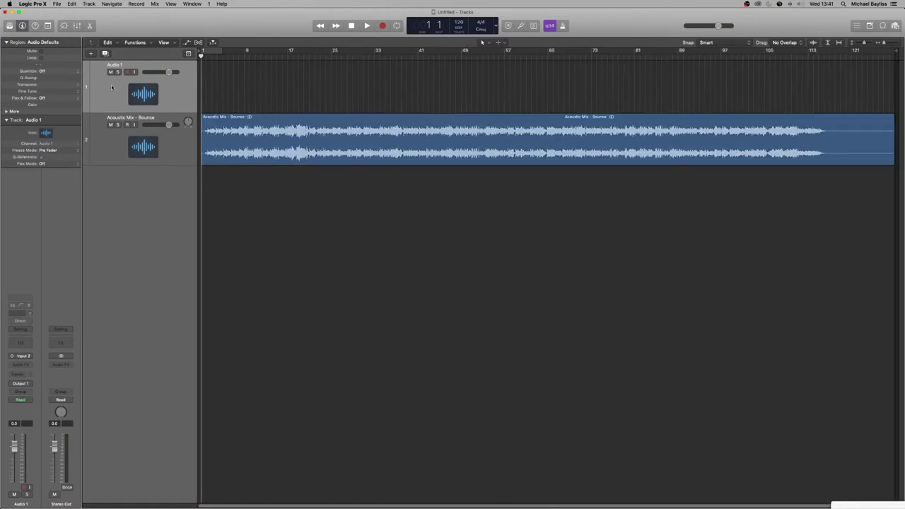
key(super+BackSpace)
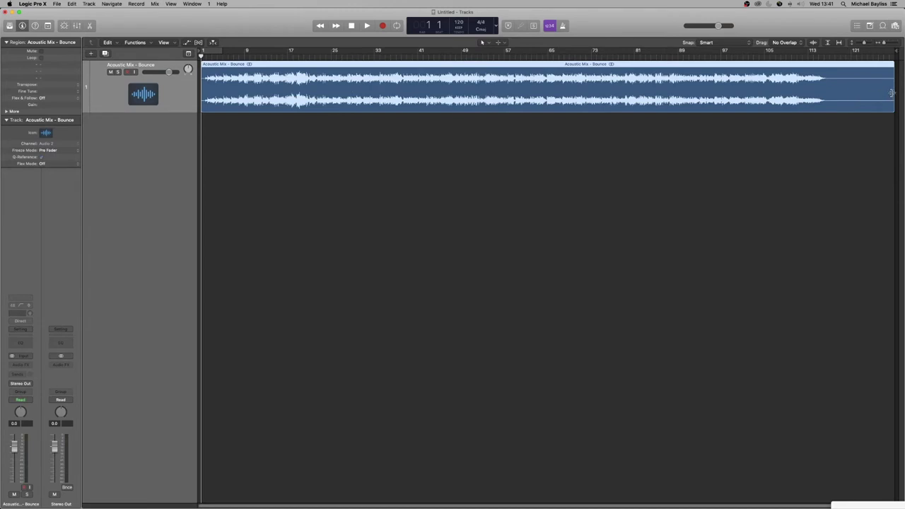
Step: Trim the Acoustic Mix region to end near bar 117 and show the mixer
drag(892, 92, 832, 99)
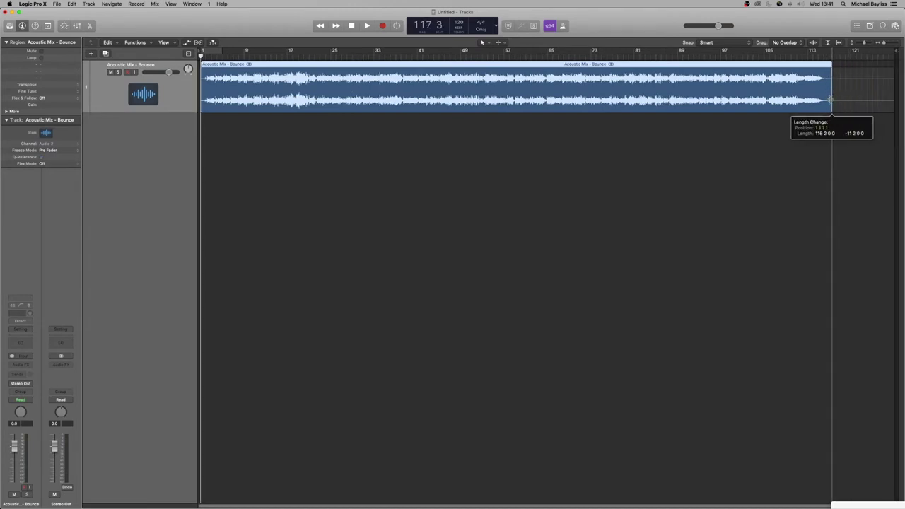
click(792, 137)
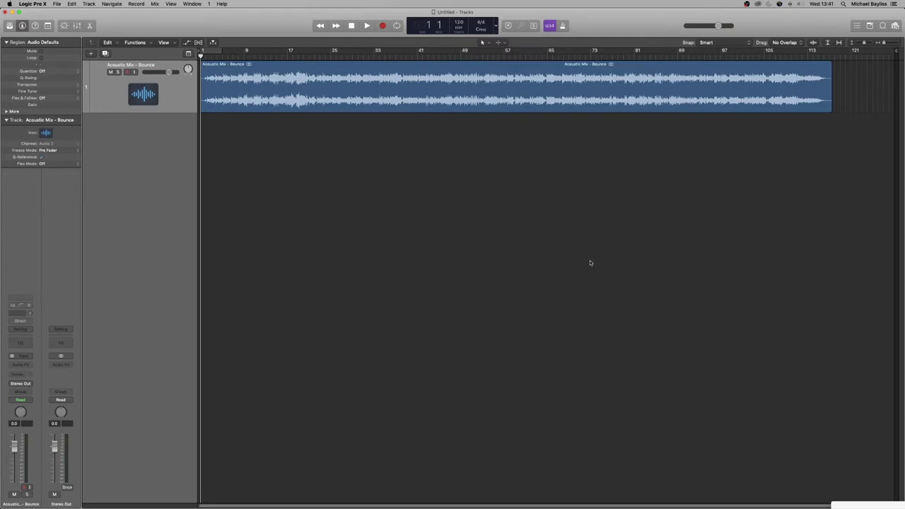
key(x)
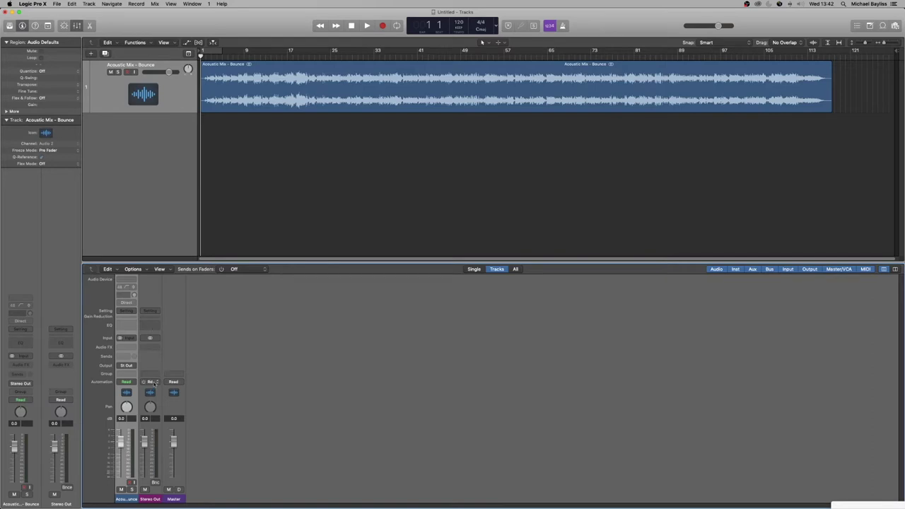
Step: Insert a Channel EQ on the Stereo Out and load its 06 Mastering > Final Mix - Pop preset
click(150, 326)
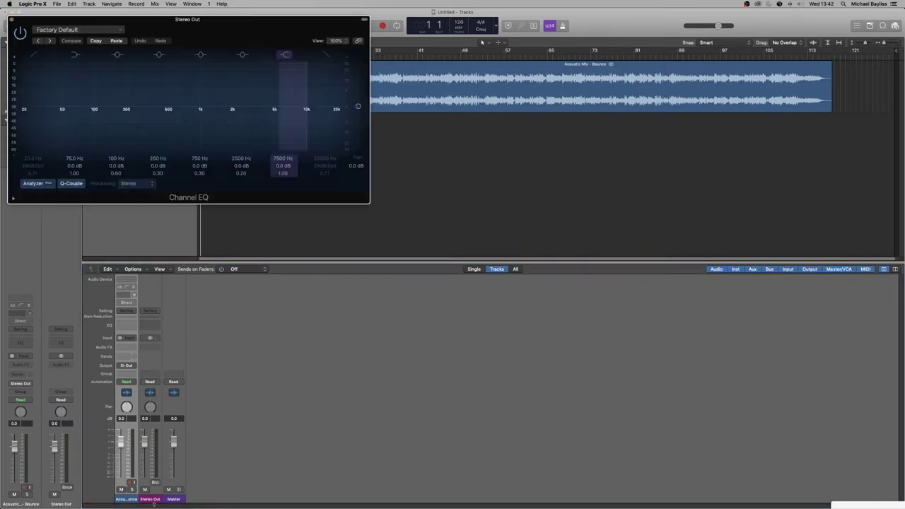
click(101, 32)
mouse_move(89, 201)
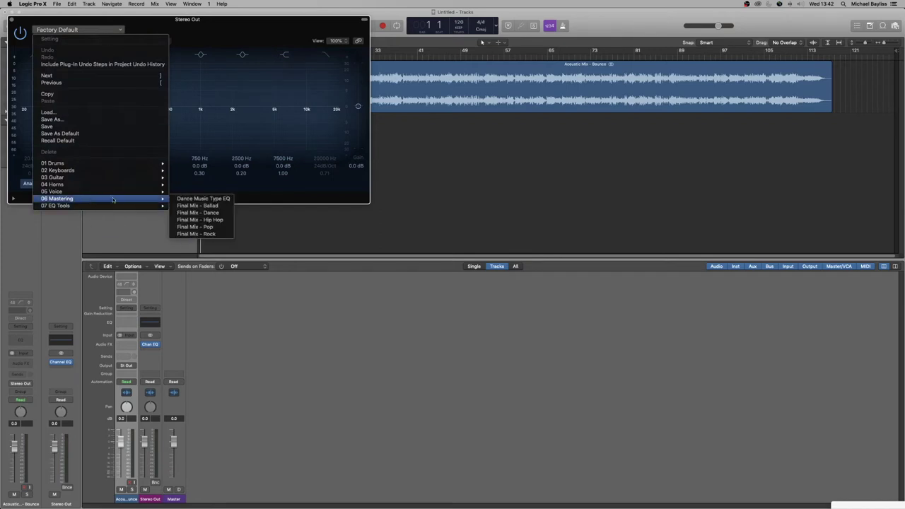
click(220, 226)
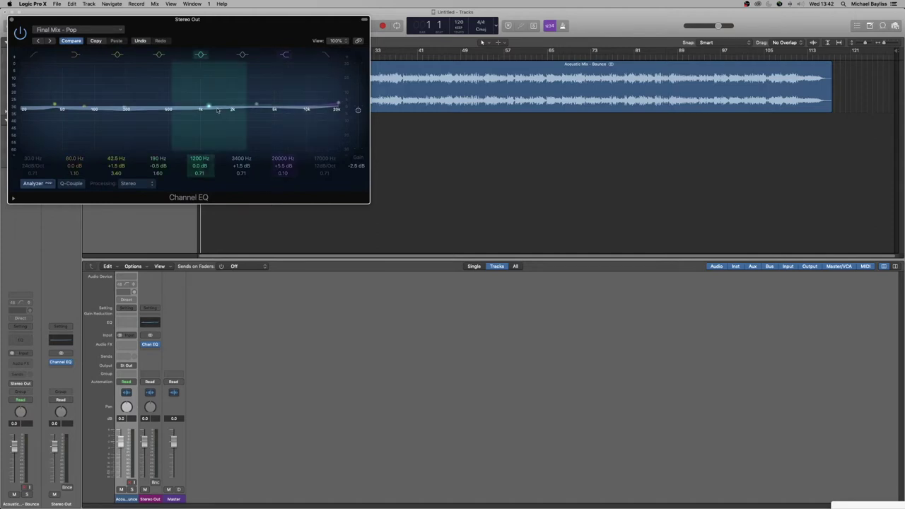
drag(48, 25, 59, 20)
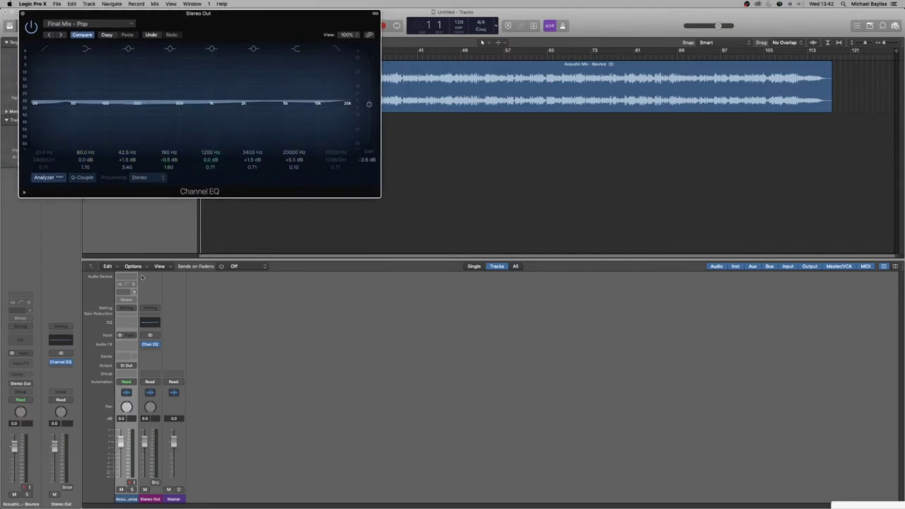
click(151, 346)
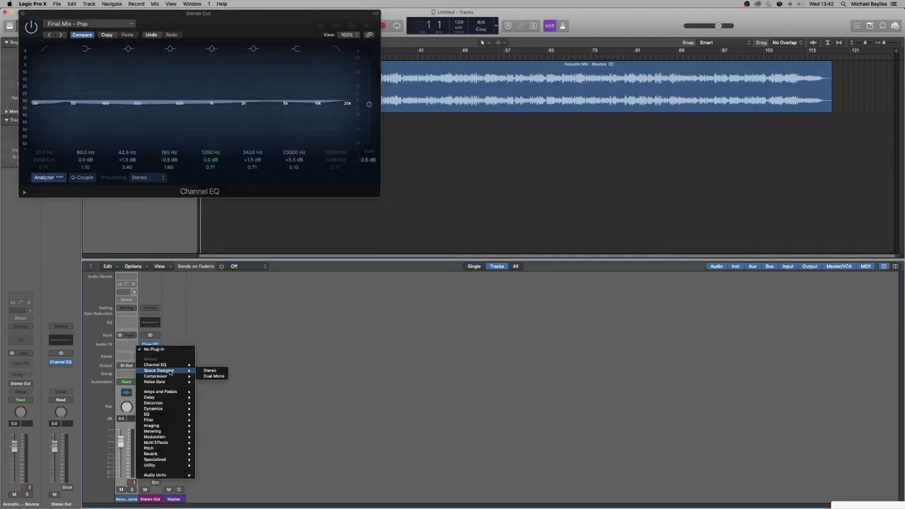
Step: Insert a stereo Compressor after the Channel EQ, browse its presets, and keep Factory Default
mouse_move(177, 377)
click(230, 372)
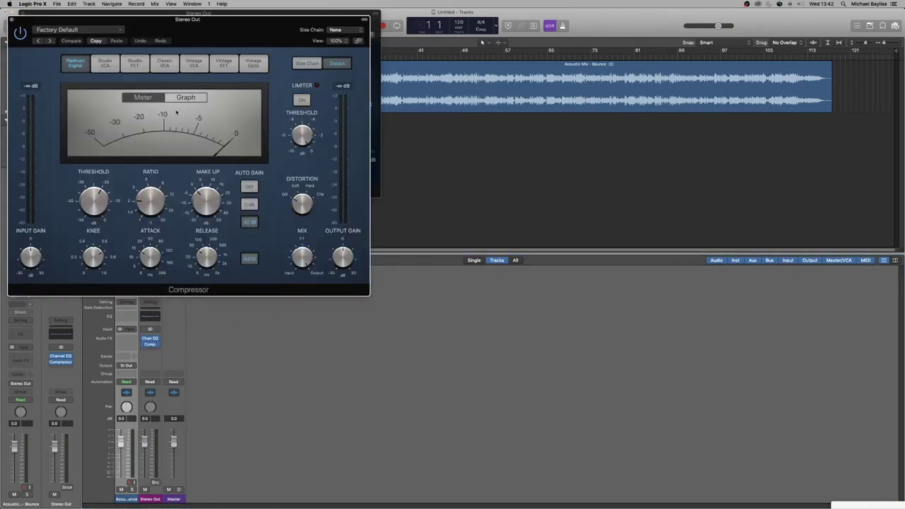
click(92, 30)
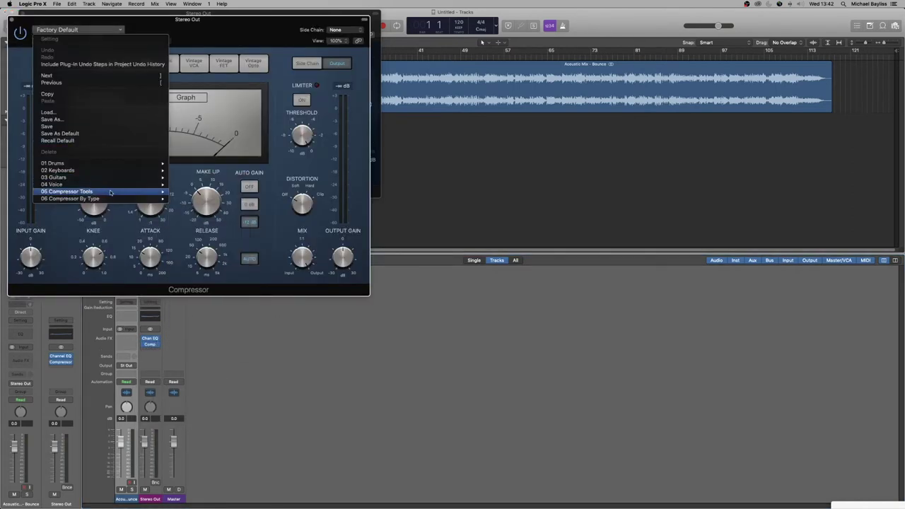
mouse_move(112, 193)
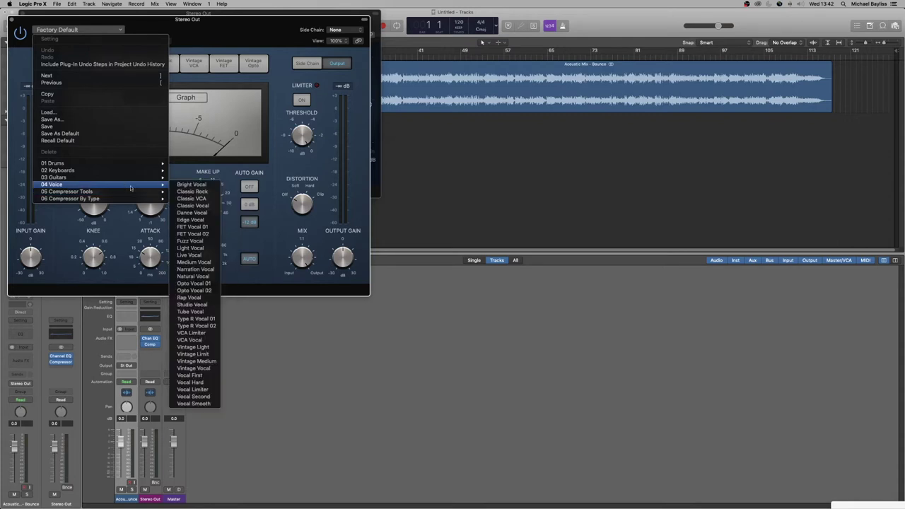
key(Escape)
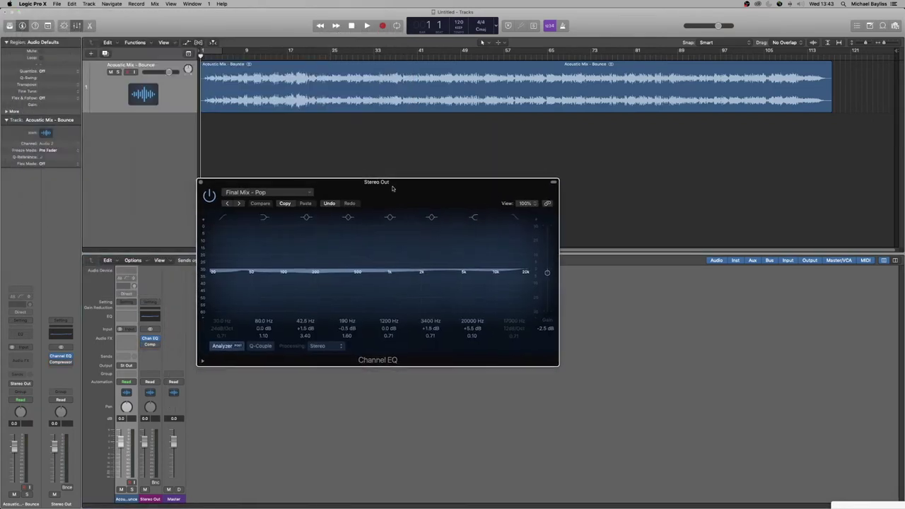
Step: Start playback and toggle the Channel EQ bypass to compare the mix with and without it
drag(393, 188, 481, 217)
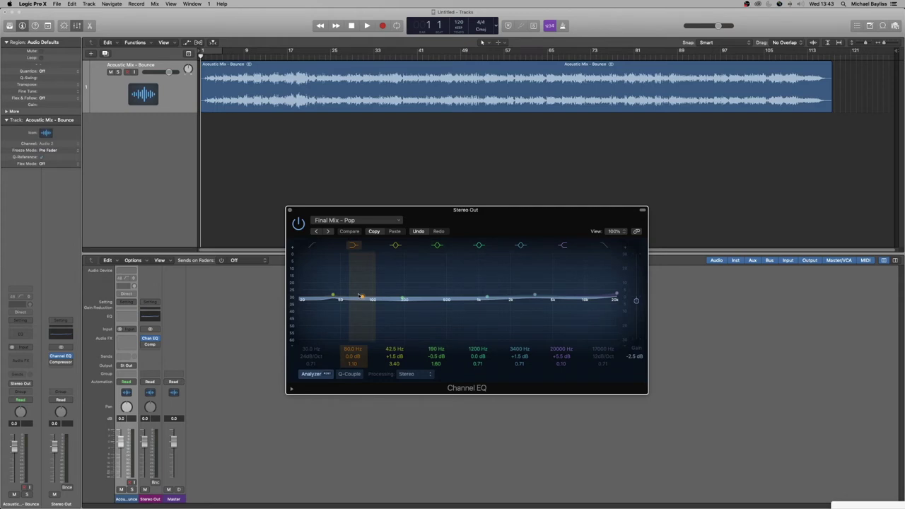
key(space)
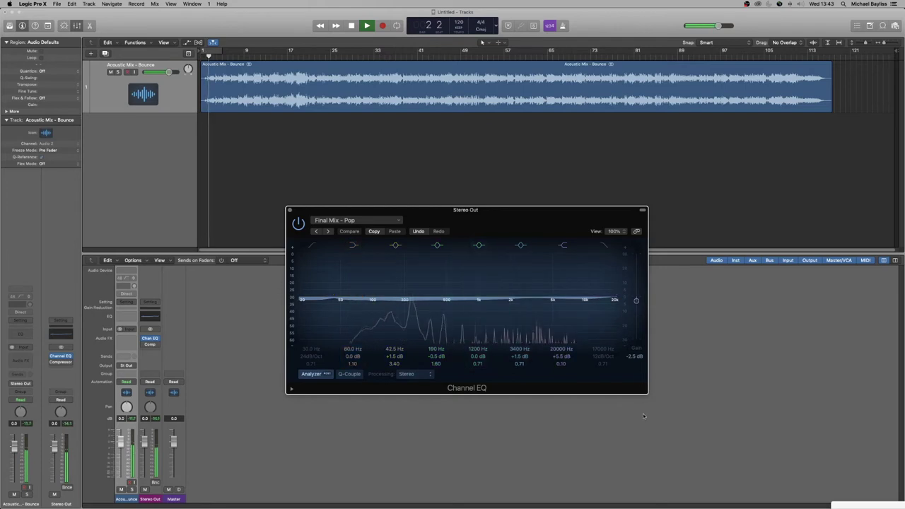
click(298, 223)
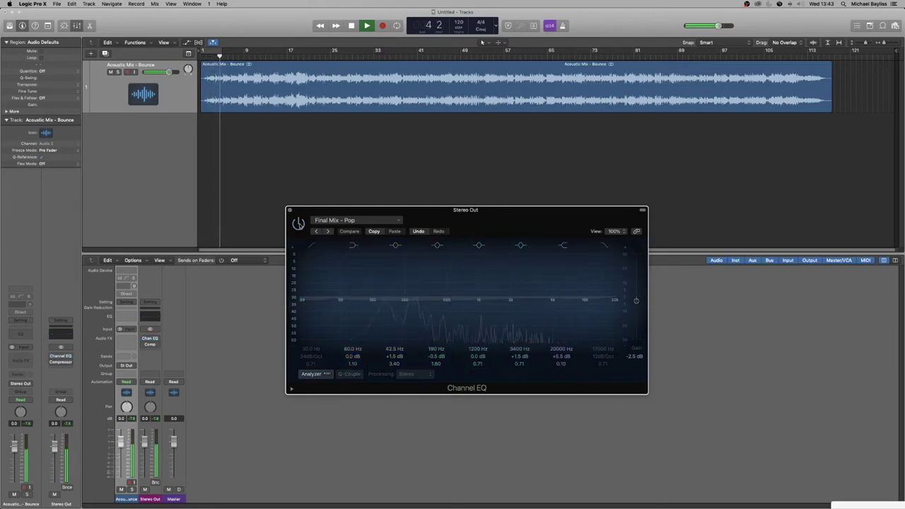
click(298, 223)
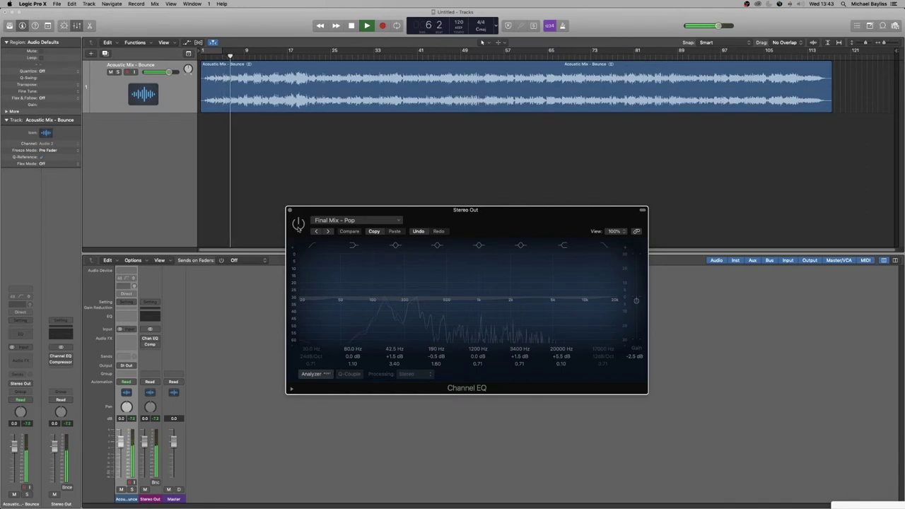
click(298, 223)
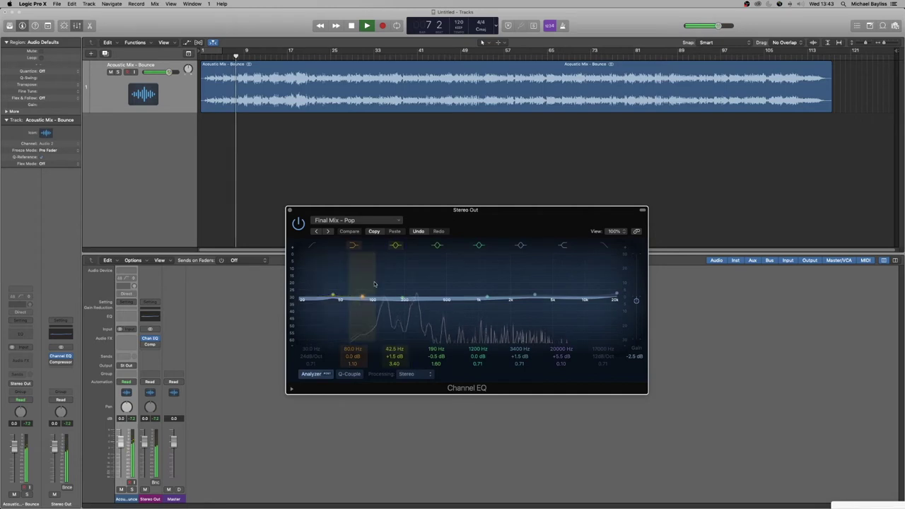
Step: Move 80 Hz to 71 Hz at -1.5 dB, boost 190 Hz +2.5 dB, lower the high shelf to 16200 Hz
drag(362, 297, 401, 292)
drag(609, 304, 598, 301)
drag(505, 297, 505, 292)
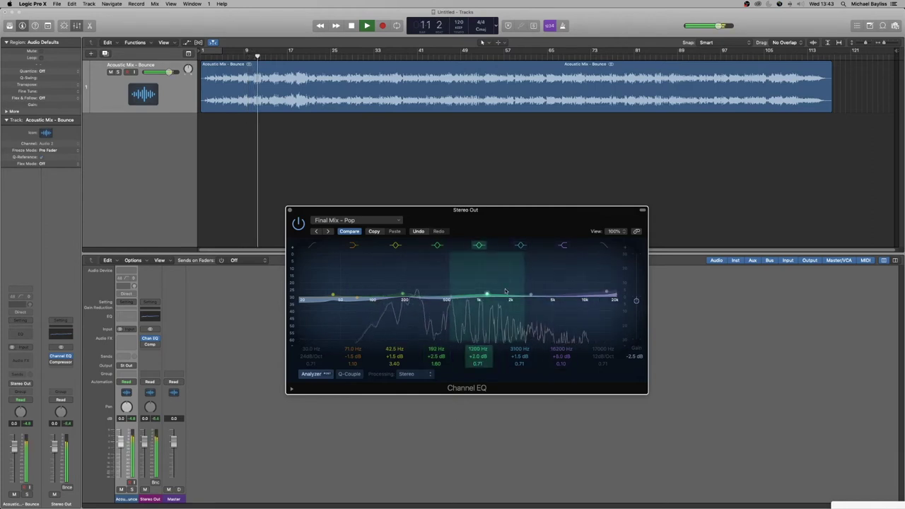
Step: A/B the adjusted EQ by toggling its bypass, then open the Stereo Out Compressor
click(298, 223)
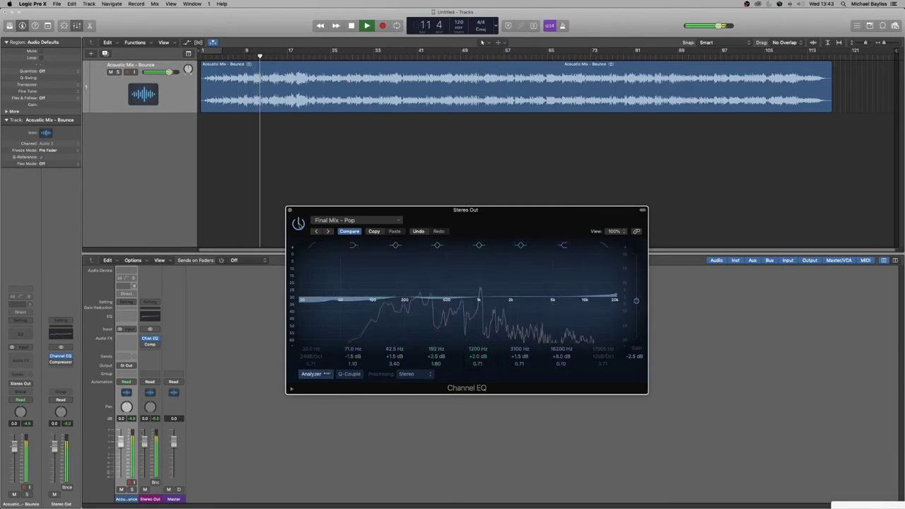
click(298, 224)
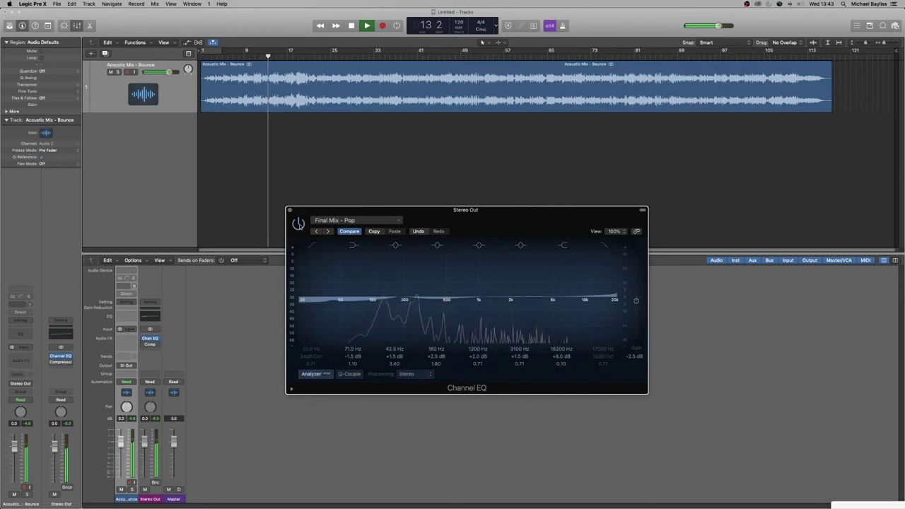
click(299, 223)
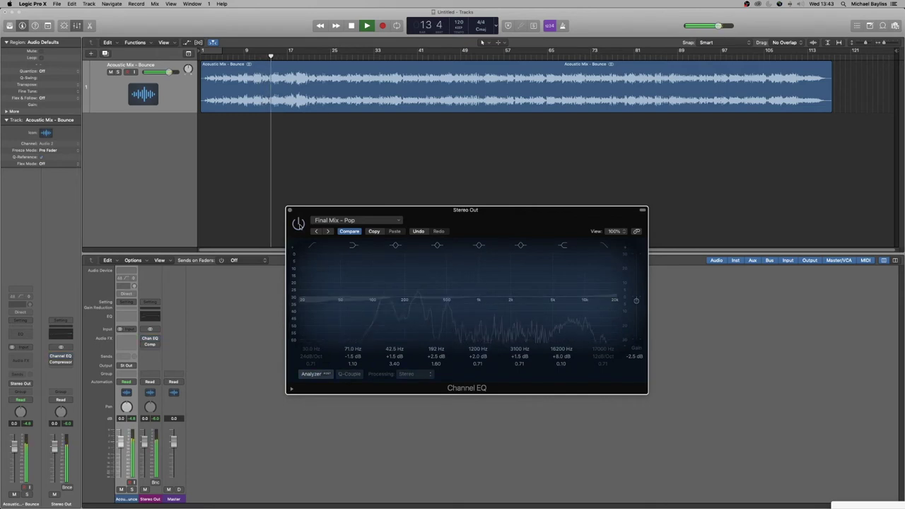
click(298, 224)
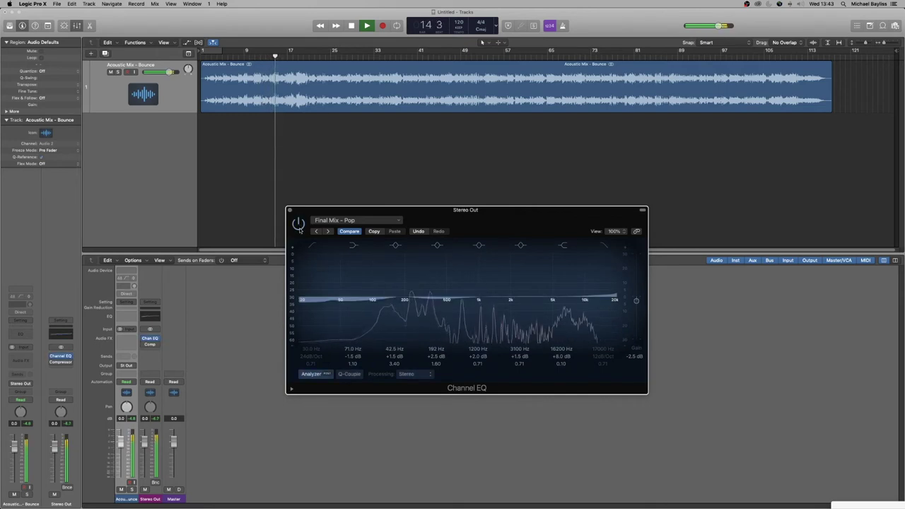
click(149, 345)
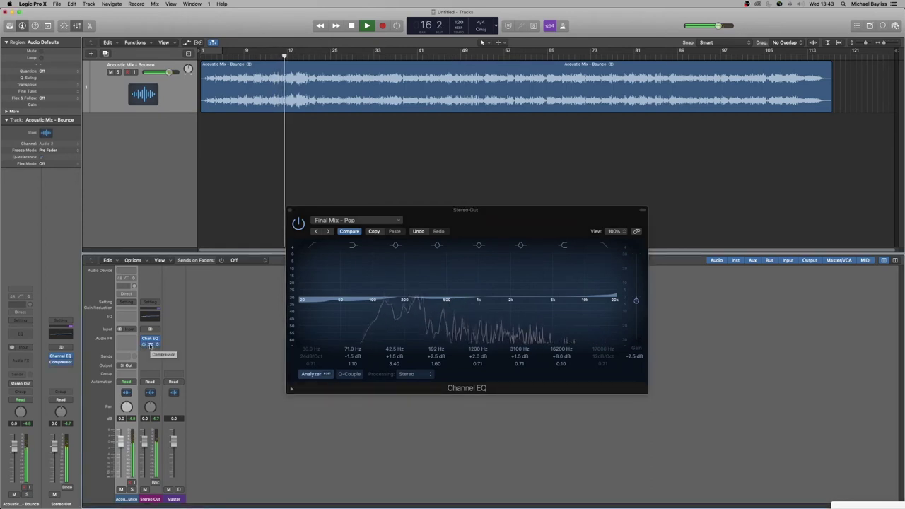
click(150, 345)
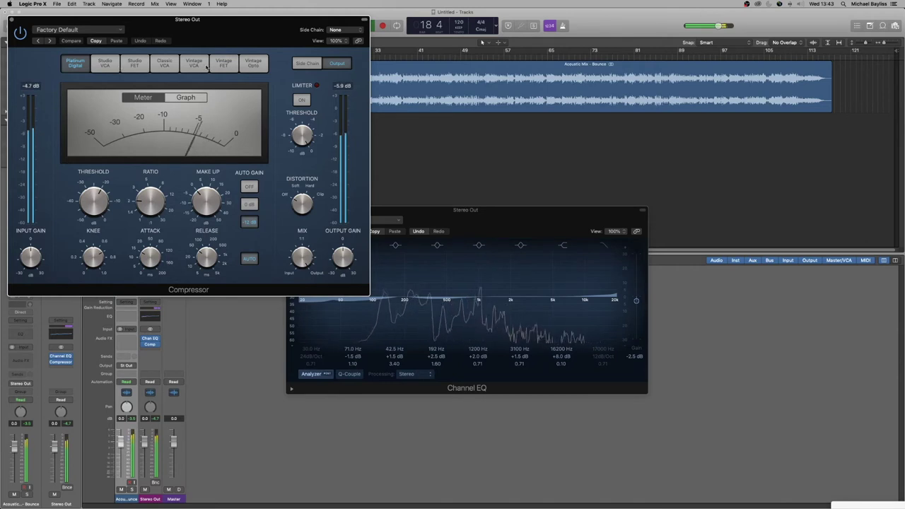
Step: Set the Compressor to a 2.1:1 ratio and -32.0 dB threshold, then bypass the Channel EQ
drag(105, 200, 104, 195)
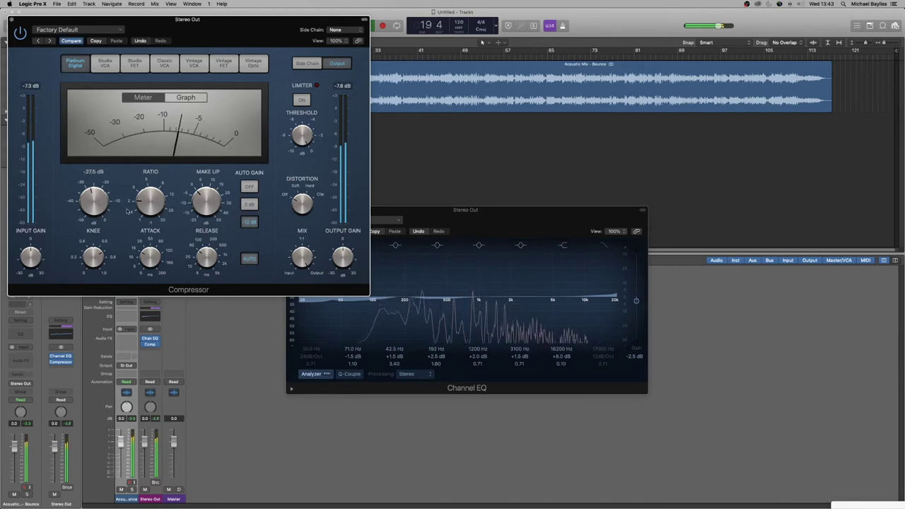
drag(99, 205, 98, 201)
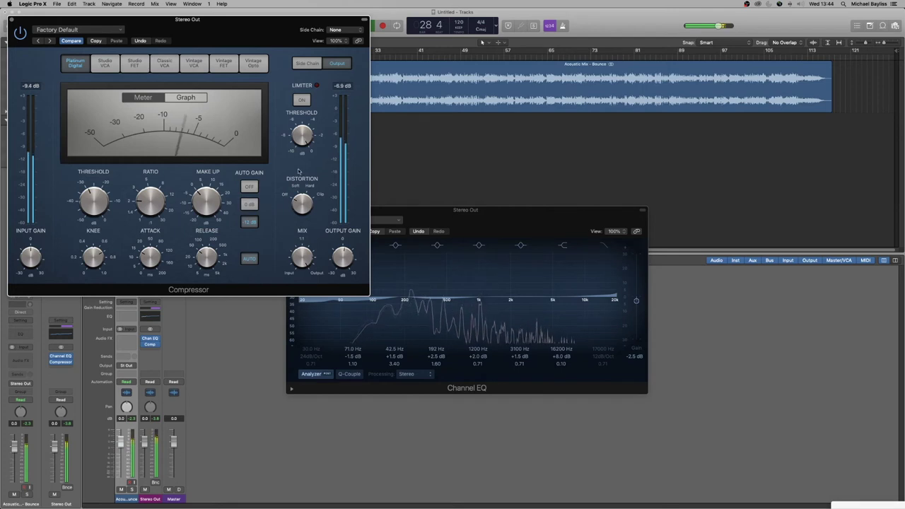
mouse_move(148, 203)
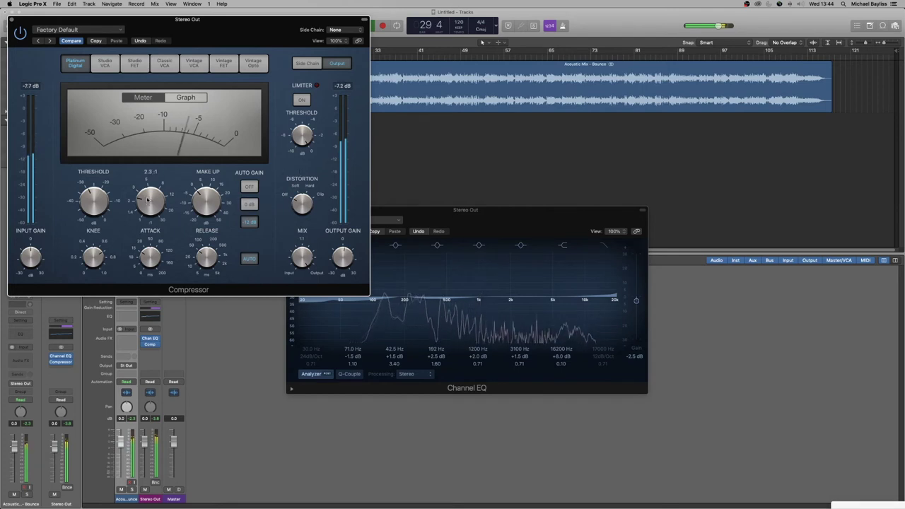
mouse_move(205, 213)
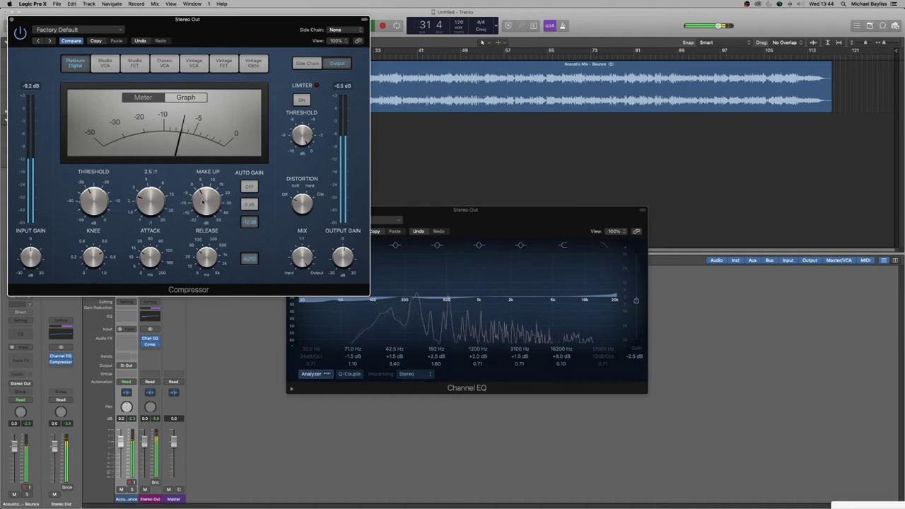
mouse_move(90, 204)
drag(90, 205, 92, 211)
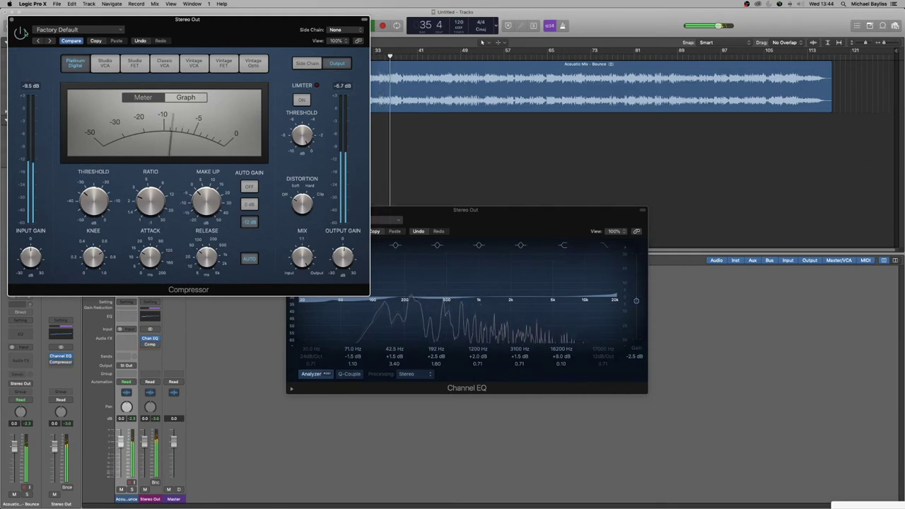
click(382, 210)
click(298, 224)
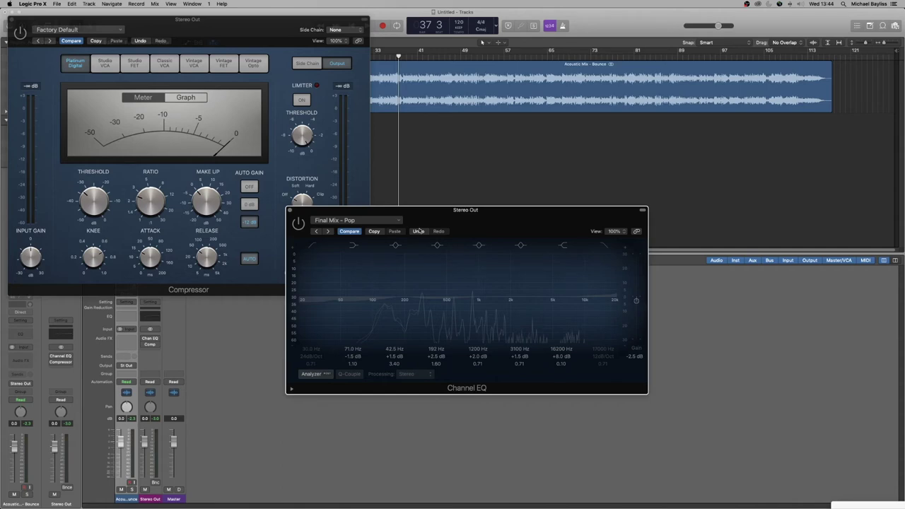
Step: Move the EQ window aside, play the mix, and switch the Compressor back on
drag(476, 210, 629, 172)
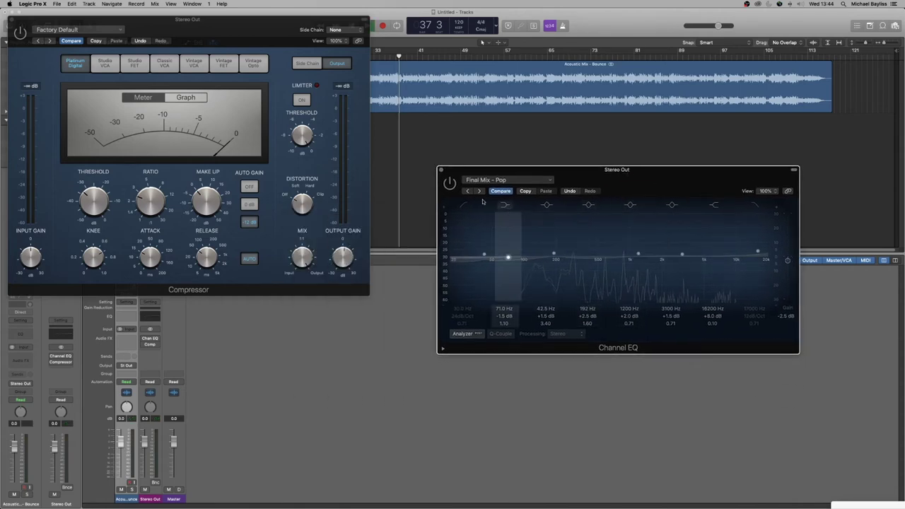
key(space)
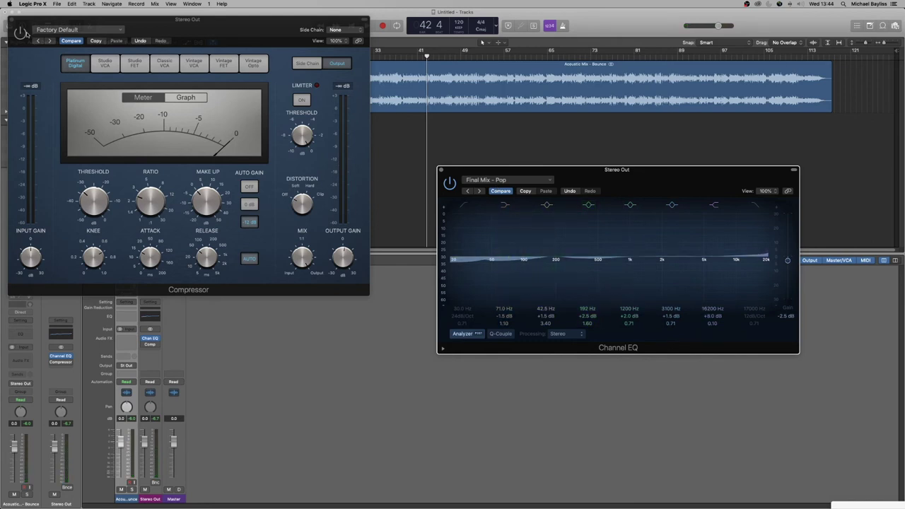
key(space)
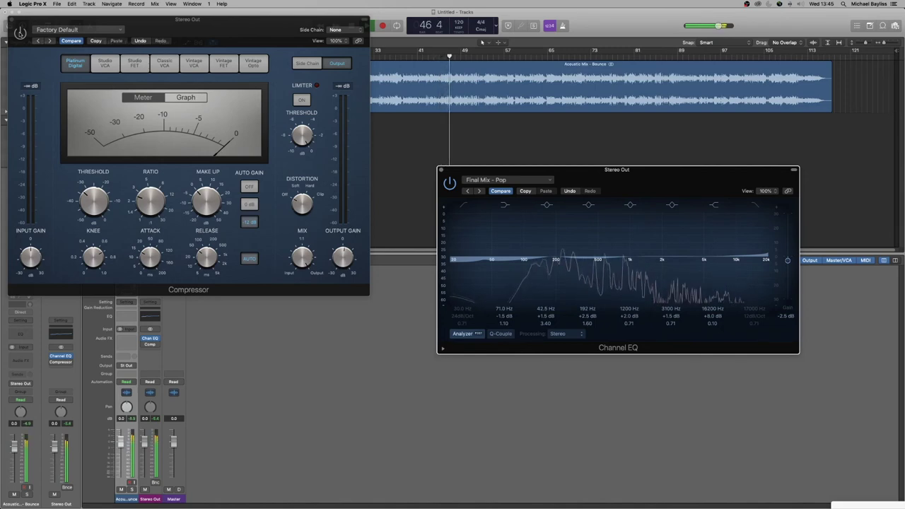
click(20, 31)
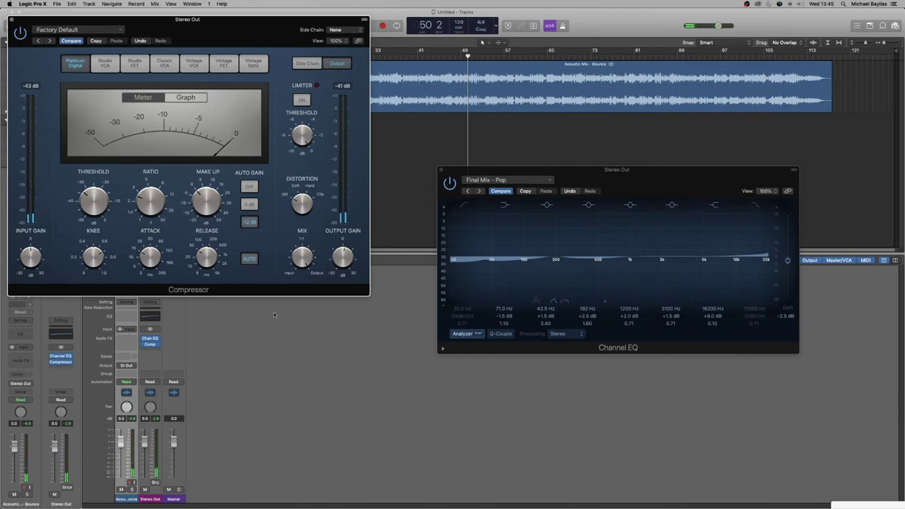
Step: Raise the Compressor output gain to +2.0 dB, audition the master, and close the Compressor window
drag(344, 258, 344, 253)
key(space)
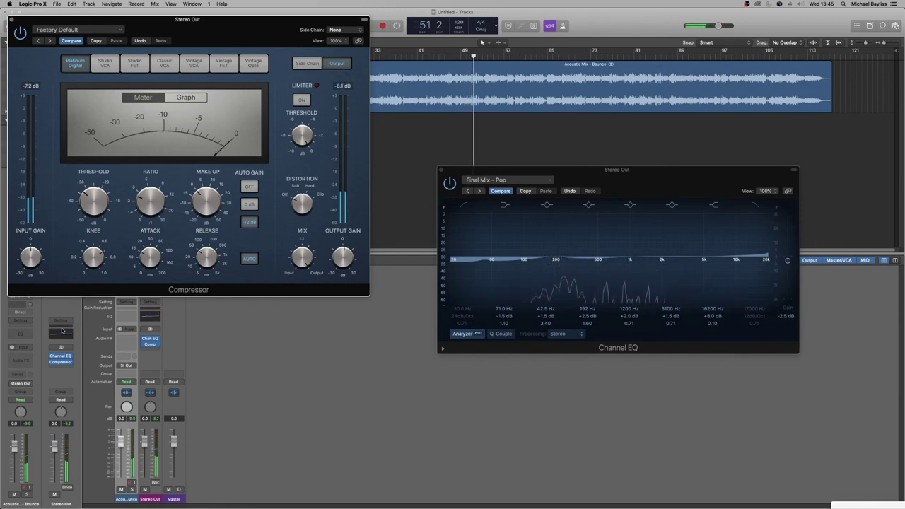
key(space)
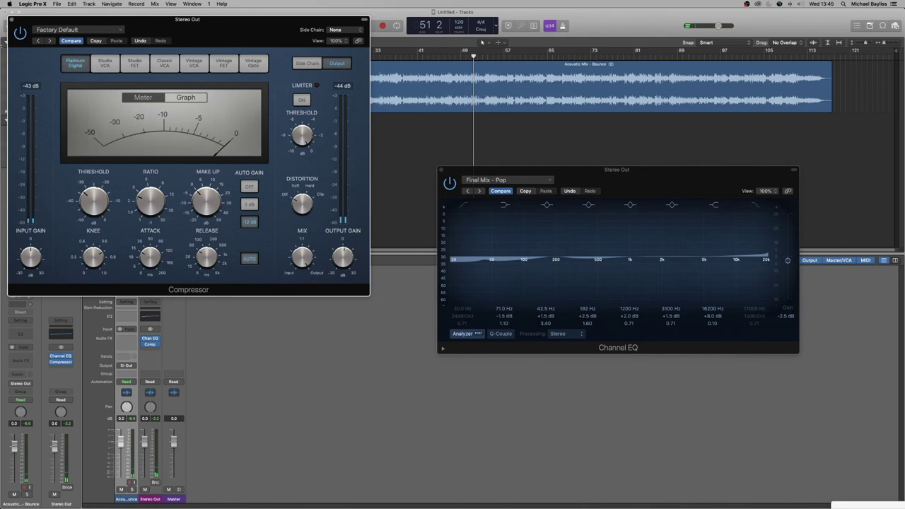
click(11, 20)
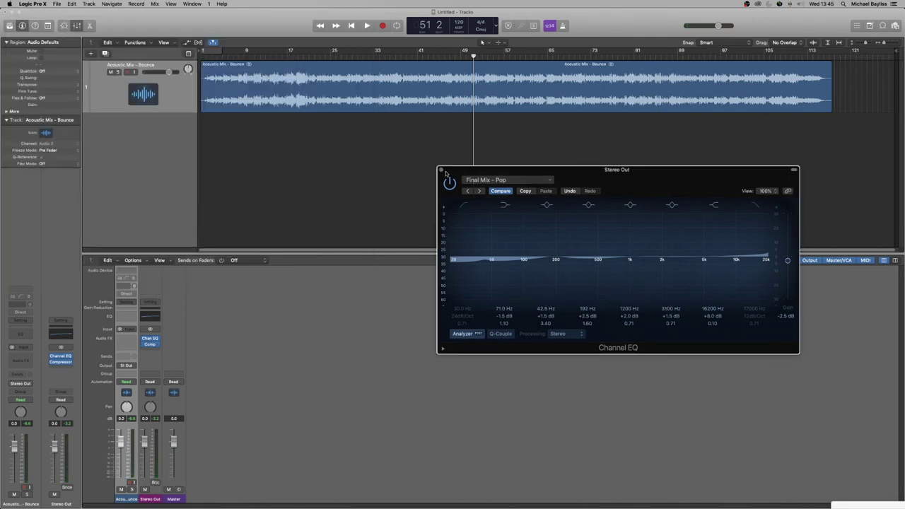
Step: Close the Channel EQ and open the bounce settings with POW-r #1 (Dithering) selected
click(441, 170)
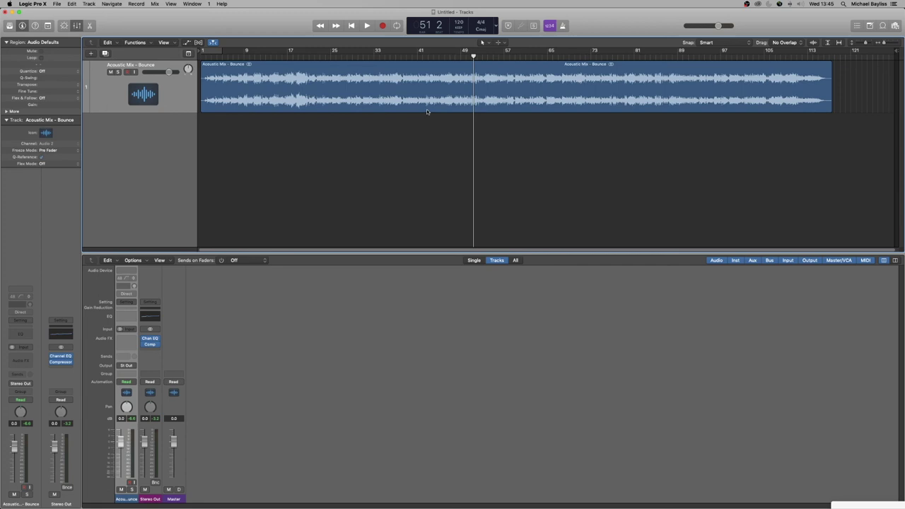
key(super+b)
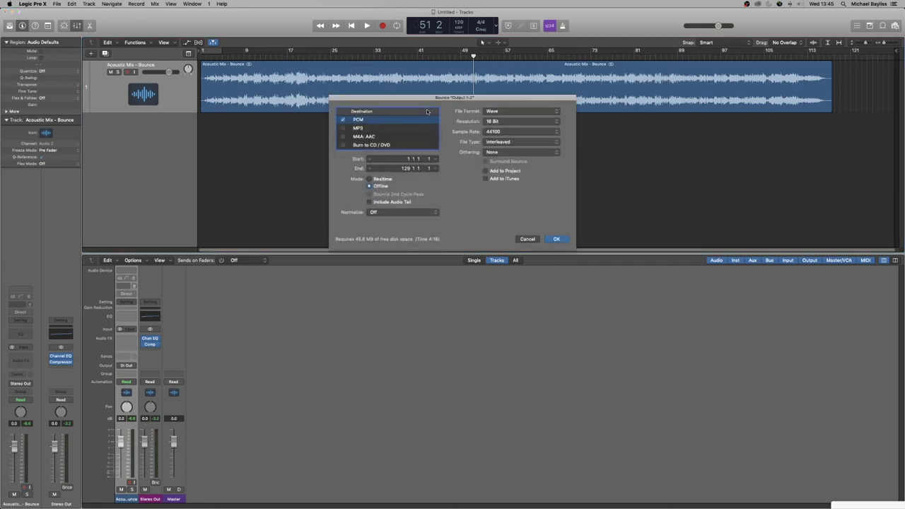
click(547, 152)
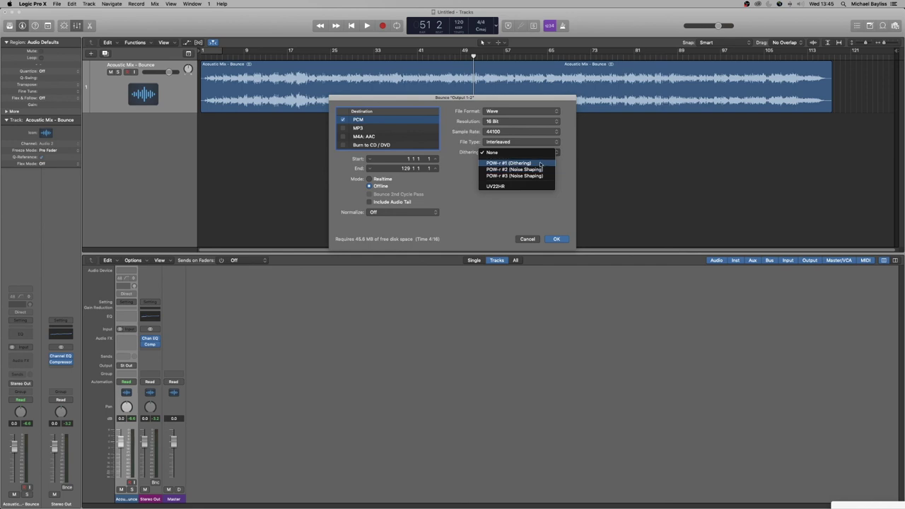
key(Escape)
click(506, 152)
click(506, 161)
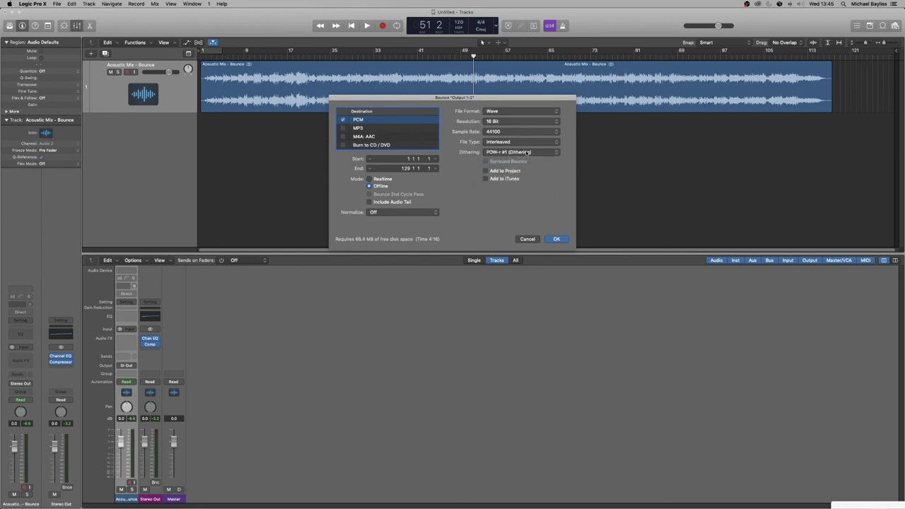
Step: Confirm a 44100 sample rate and 16 Bit resolution, and accept the bounce settings
click(521, 136)
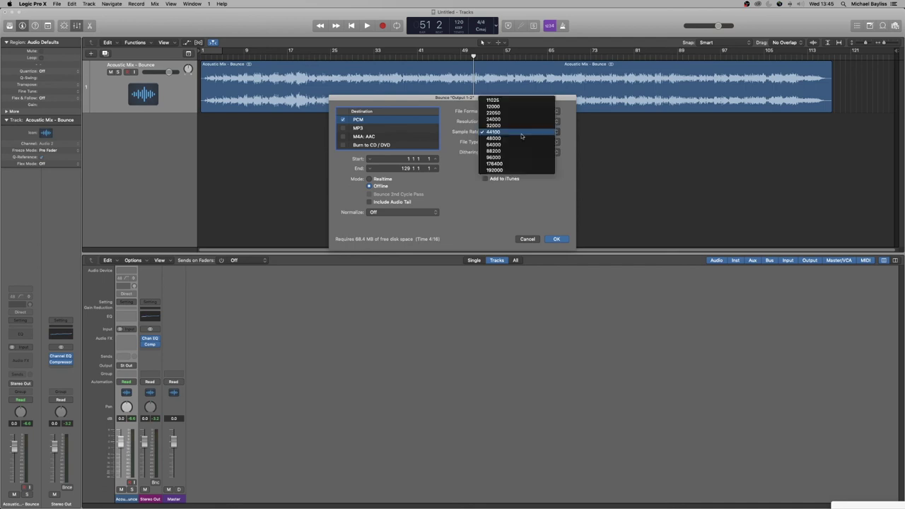
click(522, 134)
click(517, 122)
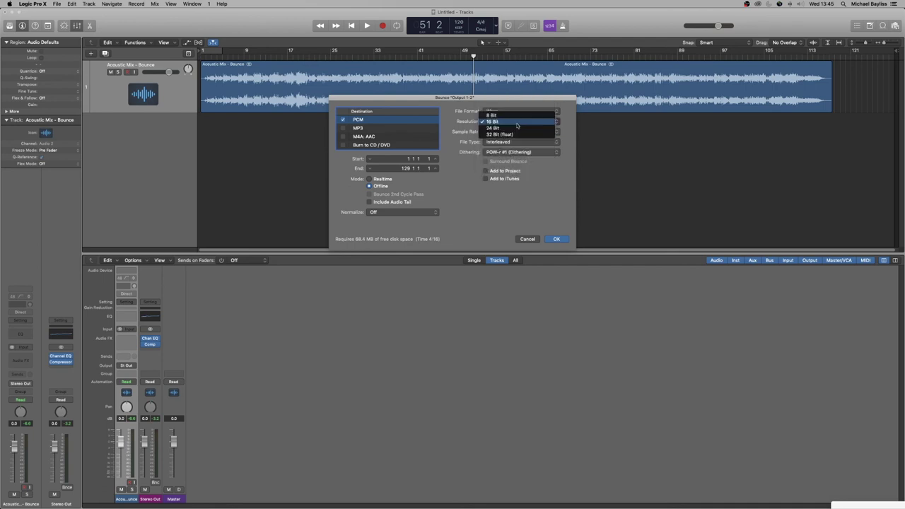
click(516, 124)
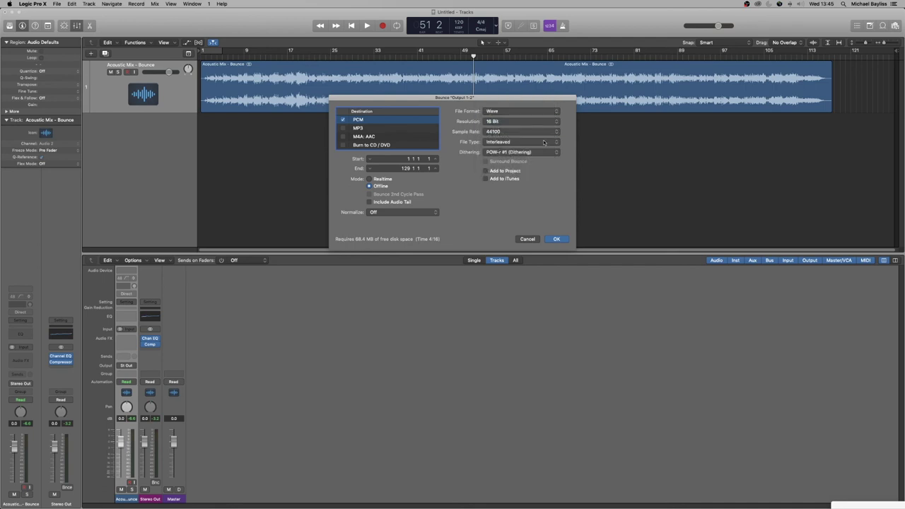
click(556, 238)
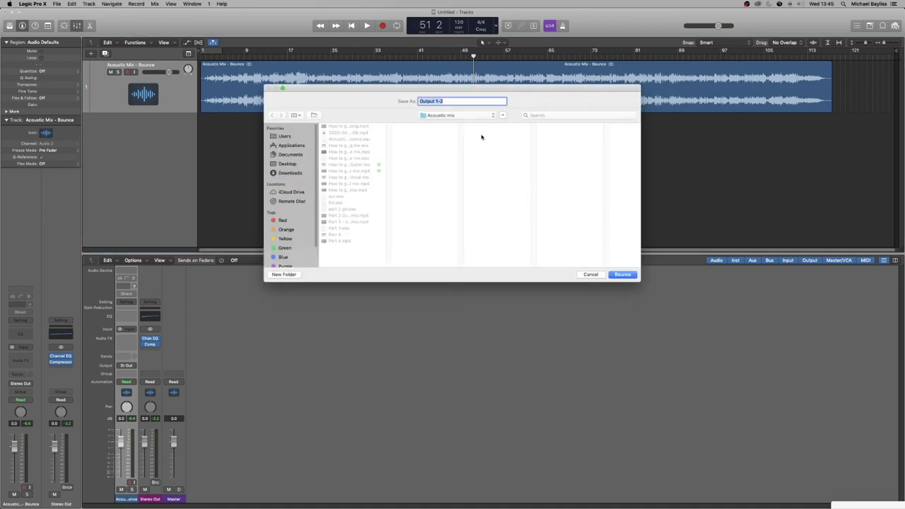
Step: Name the bounce Acoustic Mix - Master.wav in the Acoustic mix folder and start bouncing
click(376, 134)
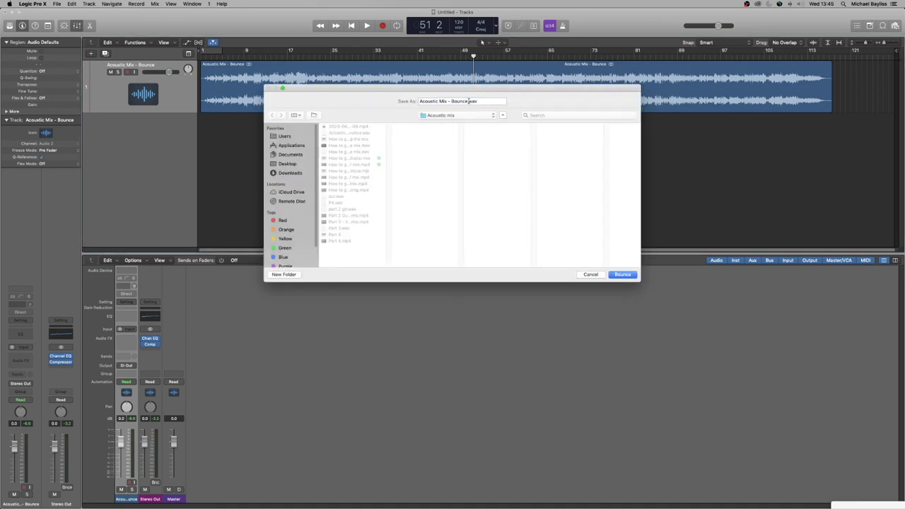
click(447, 101)
key(Return)
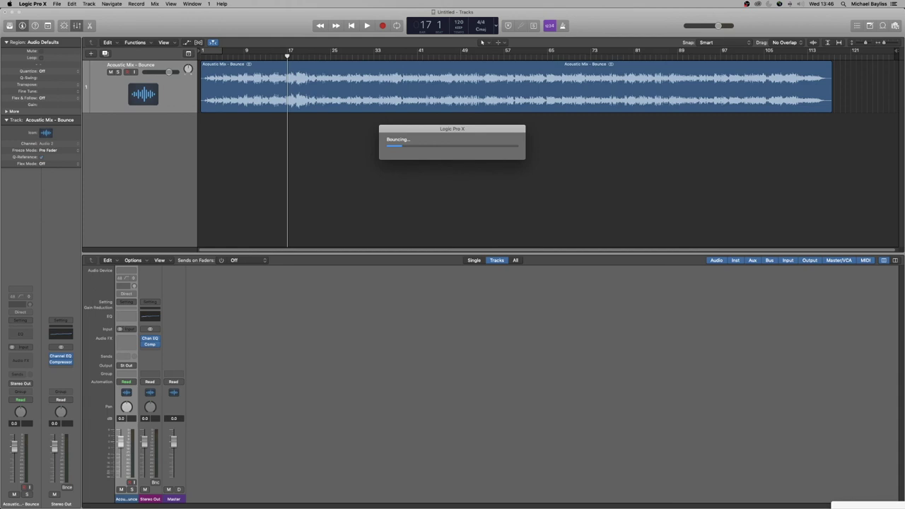